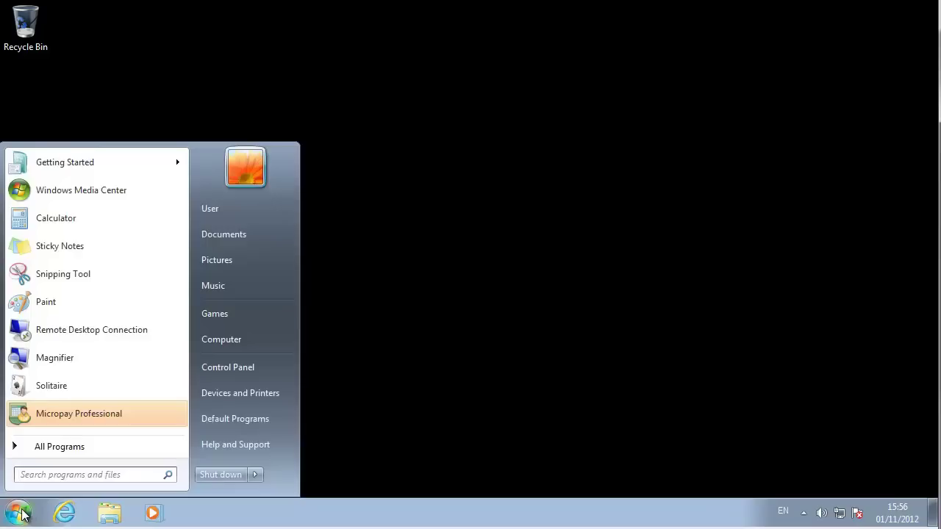
Launch Micropay Professional from the Windows 7 Start menu.
left_click(81, 414)
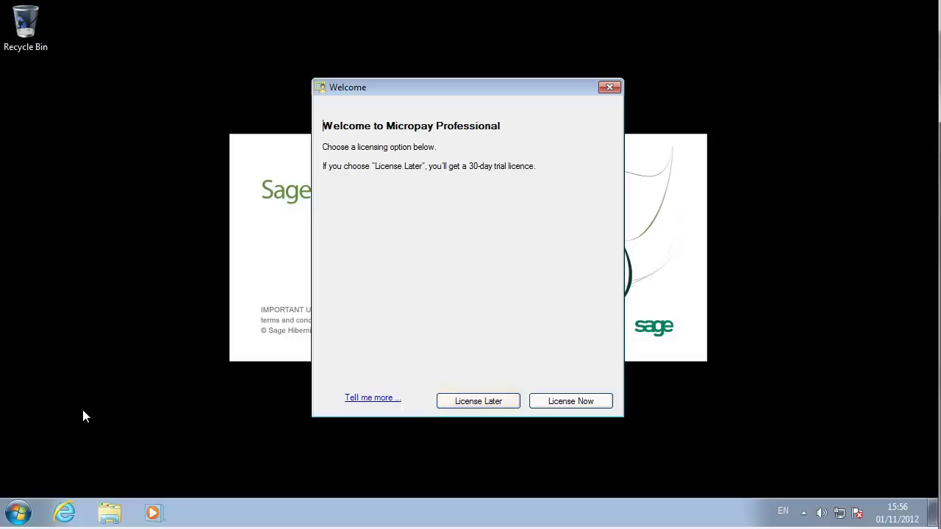
License Micropay with the customer's account number and serial number instead of the trial.
left_click(576, 400)
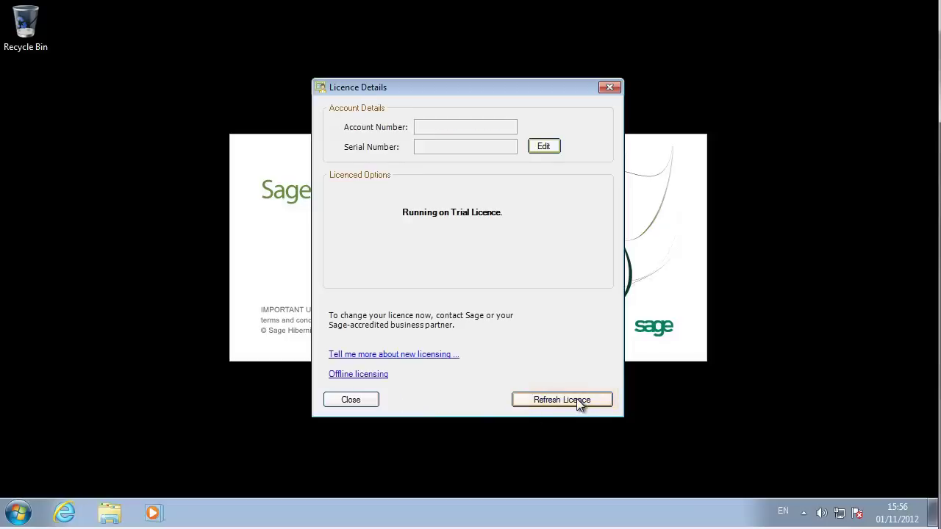
left_click(541, 148)
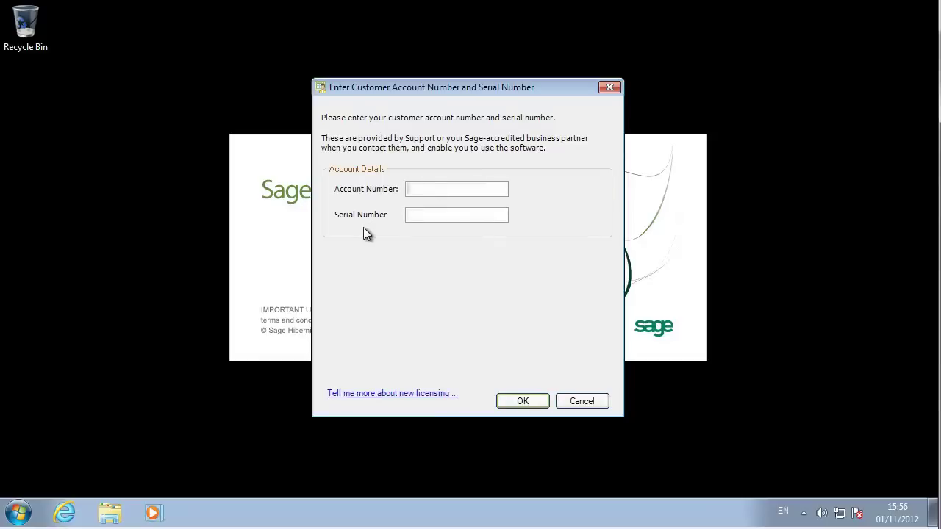
type("1234567")
key("Tab")
type("12345678")
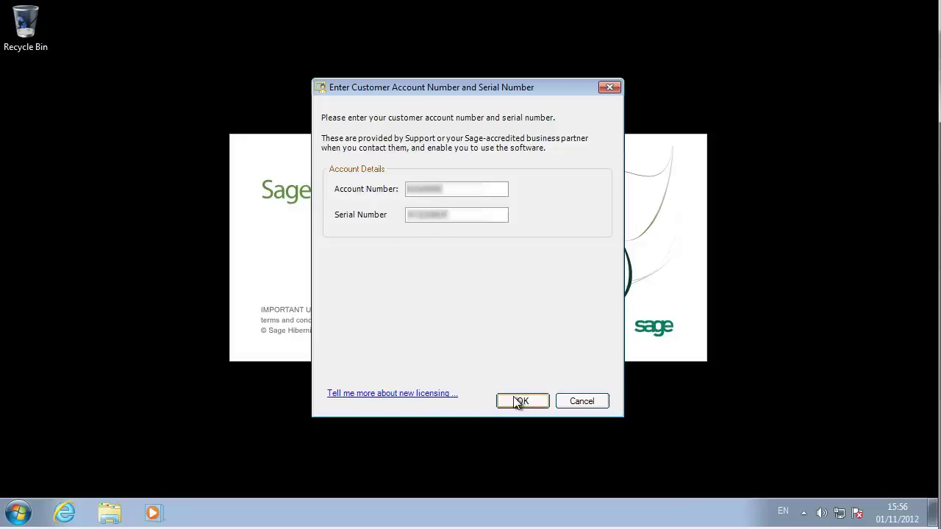
left_click(519, 401)
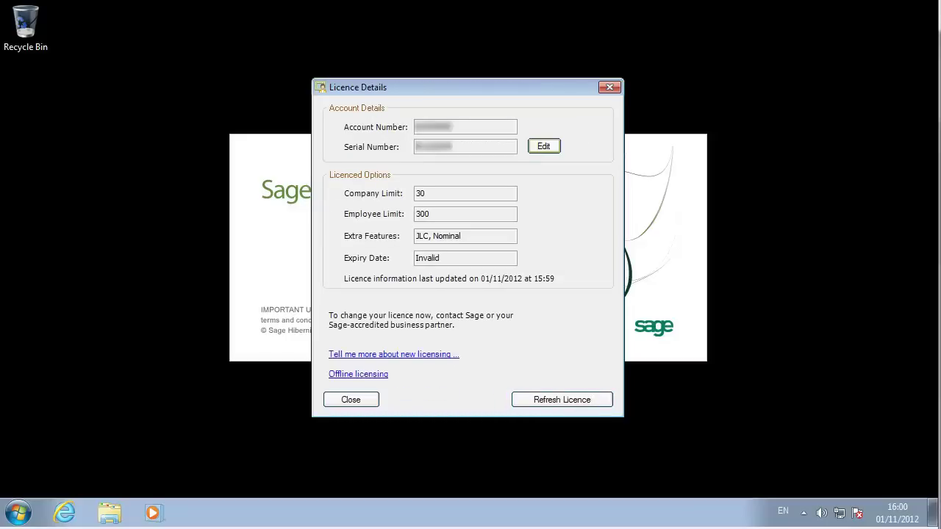
Log in with the administrator user name and password, then accept the news feed subscription.
left_click(360, 399)
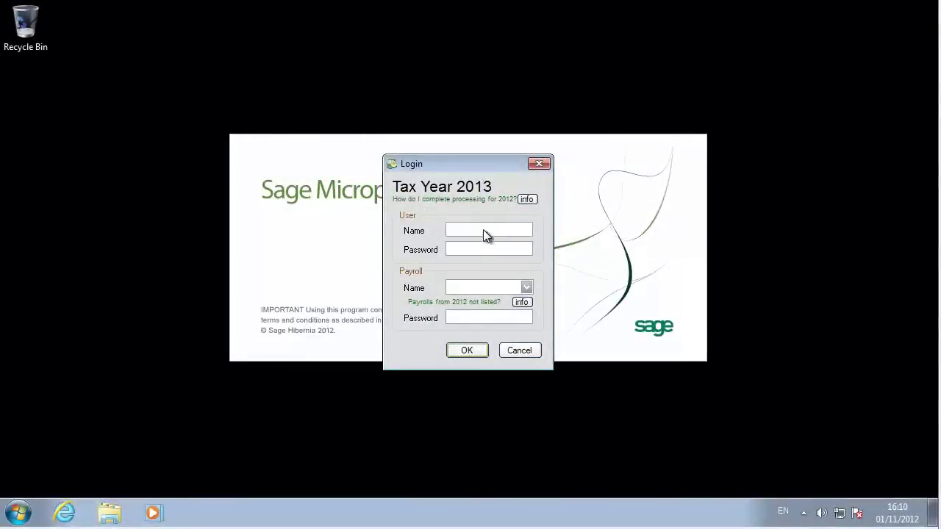
type("ADMIN")
key("Tab")
type("****")
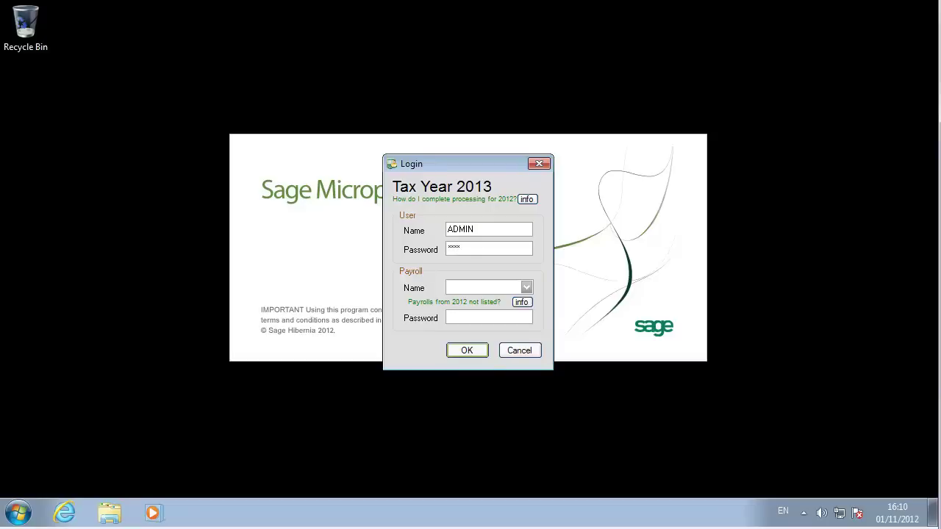
key("Return")
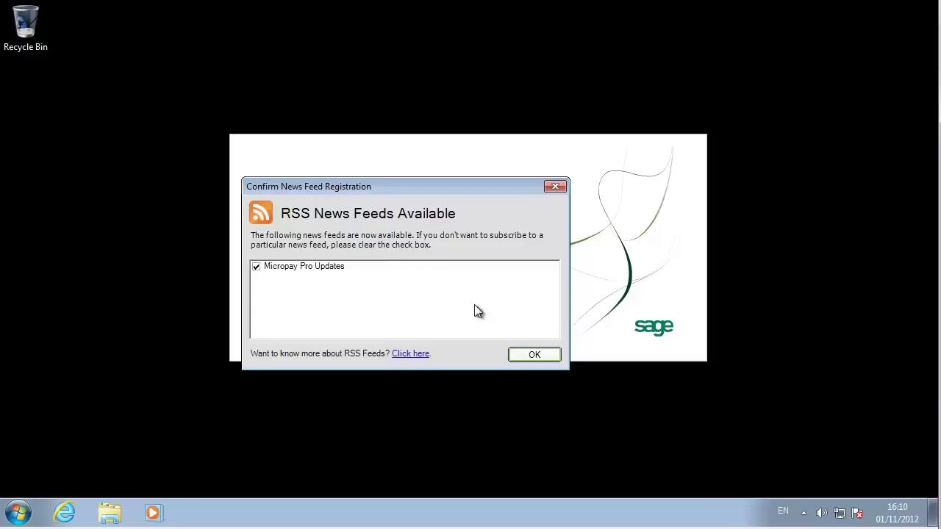
left_click(524, 353)
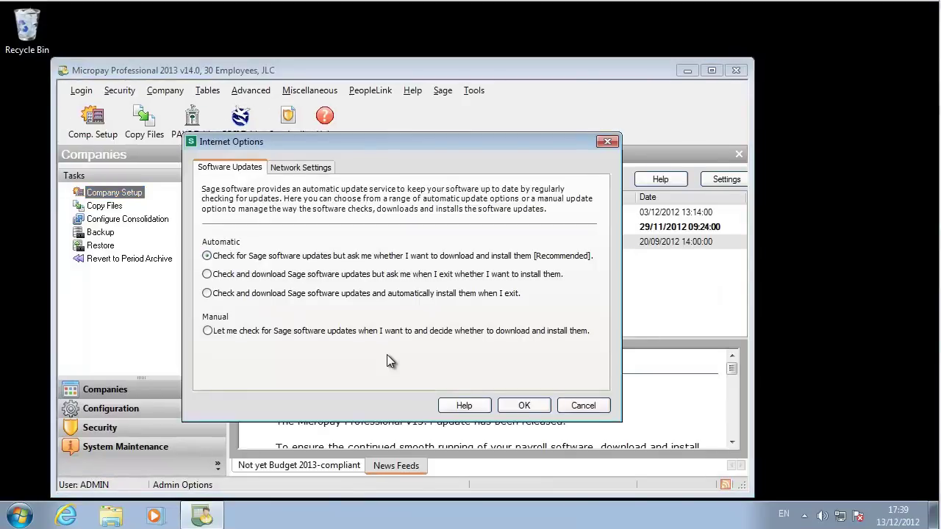
Set software updates to download automatically and install when Micropay exits.
left_click(217, 297)
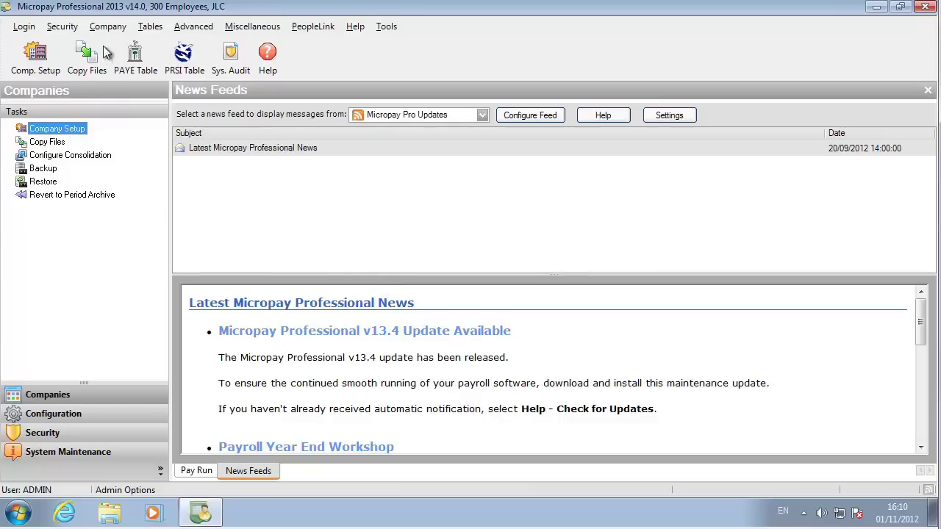
Add a new user with the person's user name, assigned to 01 - Group 1.
left_click(66, 33)
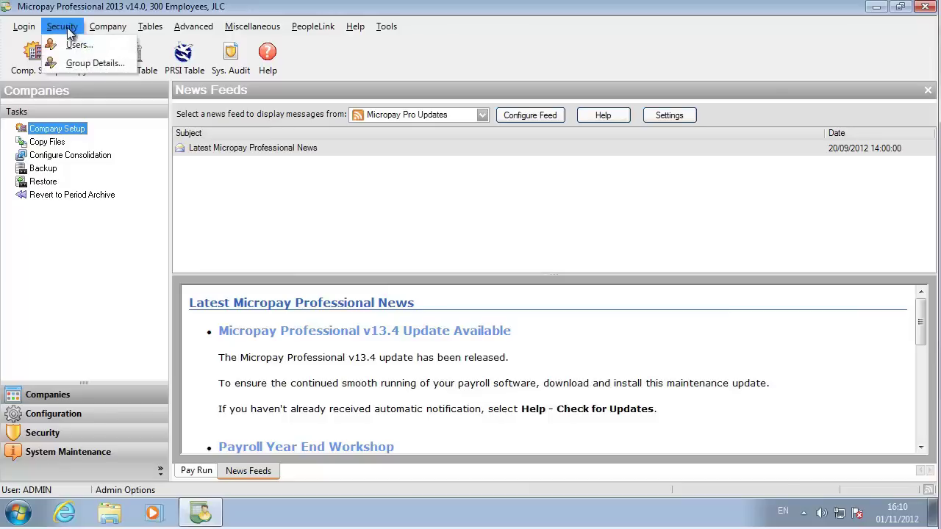
left_click(75, 44)
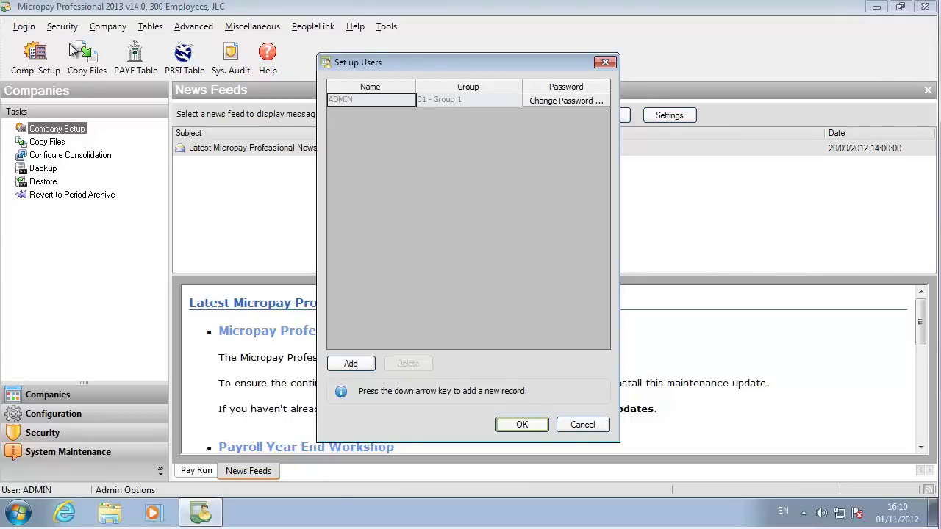
left_click(351, 364)
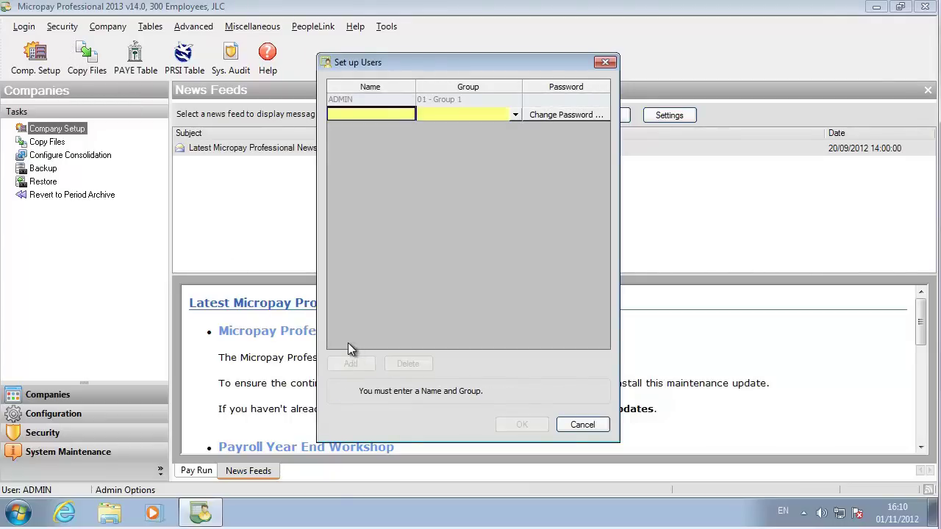
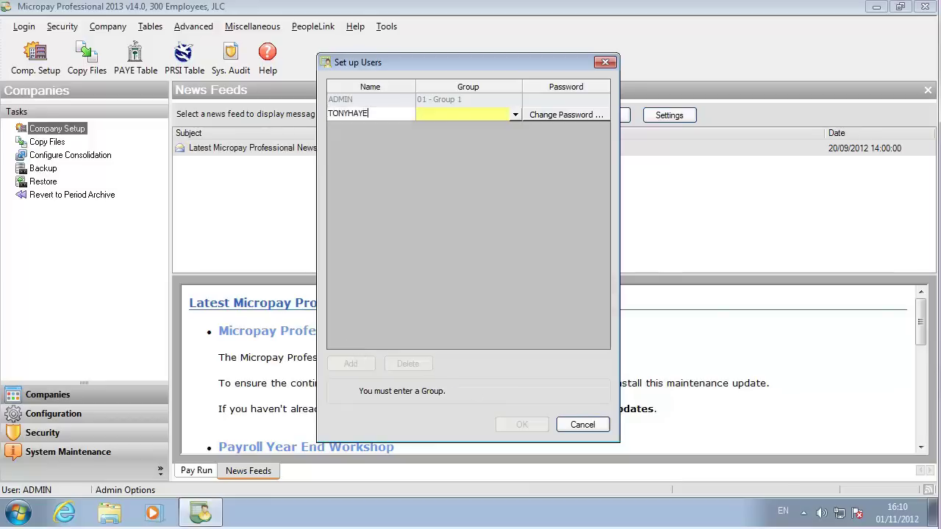
left_click(519, 118)
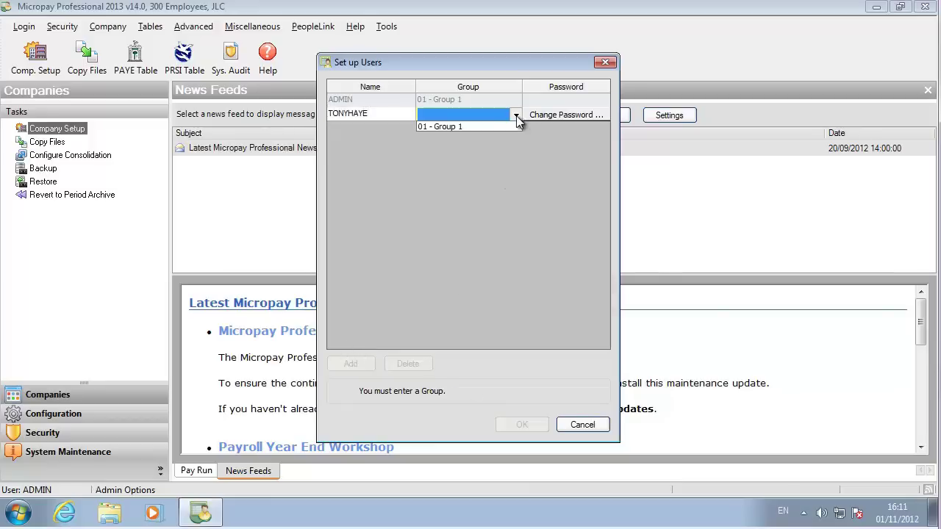
left_click(478, 125)
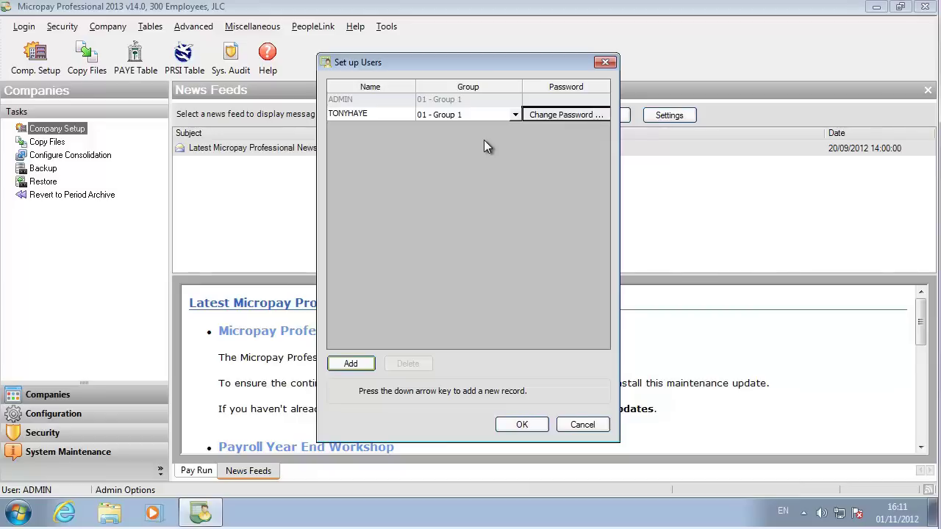
Give the new user a password and save the user record.
left_click(556, 118)
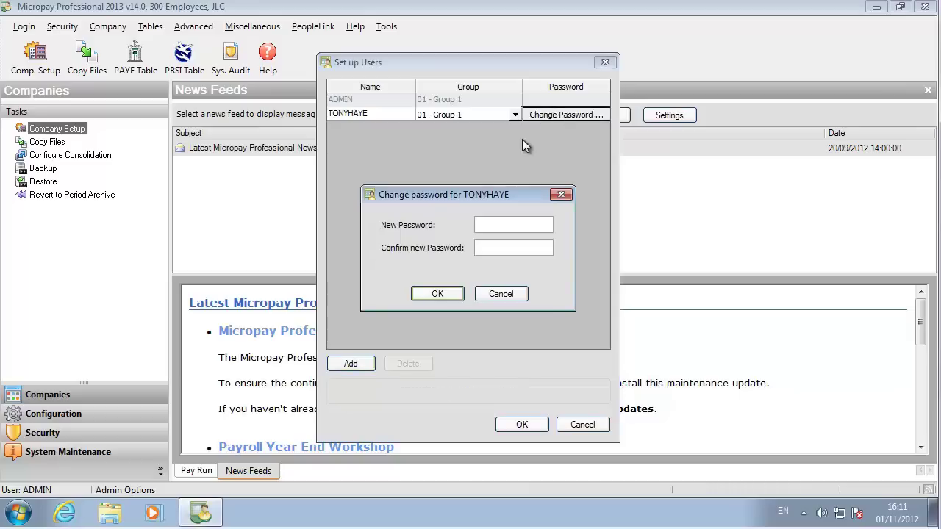
type("12341234")
left_click(435, 294)
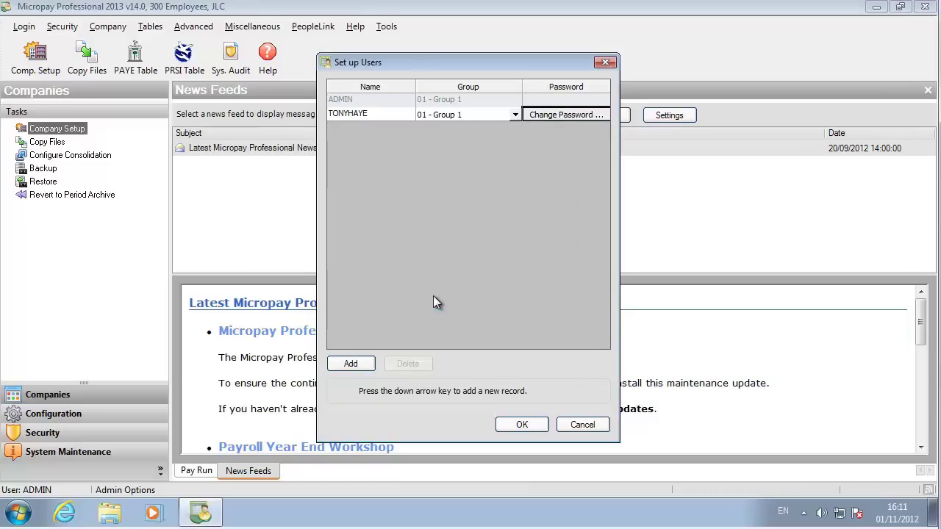
left_click(523, 425)
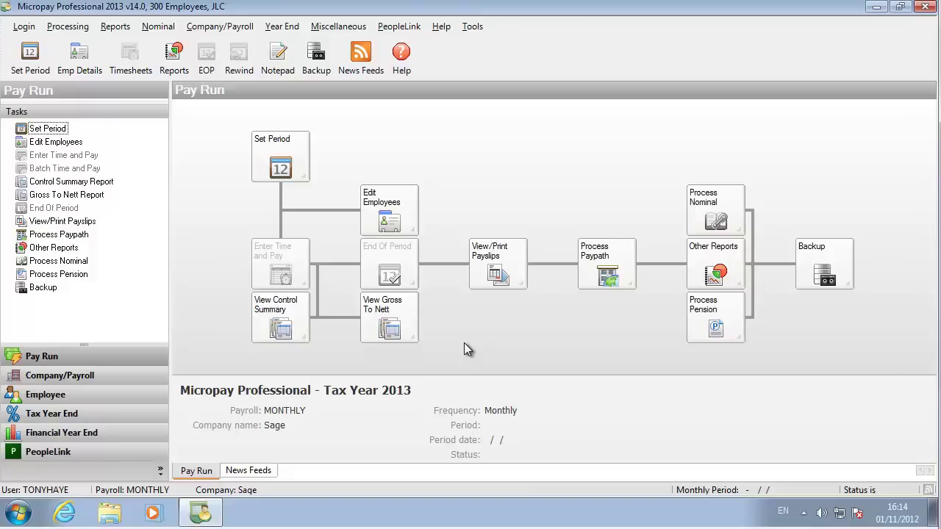
Generate a new monthly 2013 calendar with Monday–Friday valid pay days and save it.
left_click(210, 34)
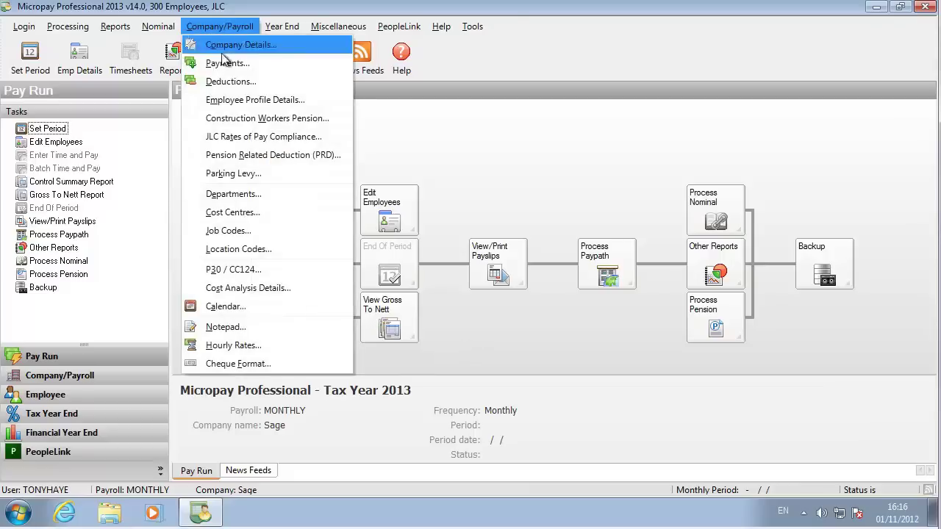
left_click(261, 305)
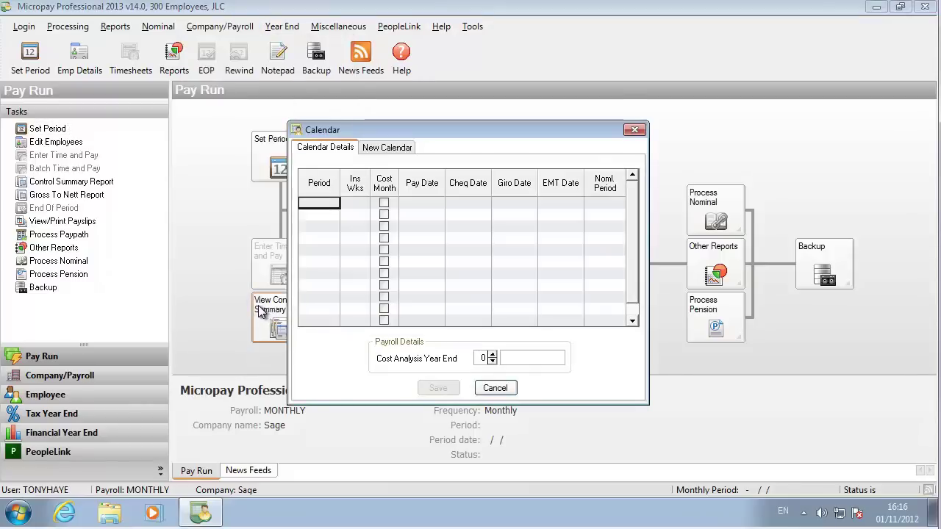
left_click(387, 149)
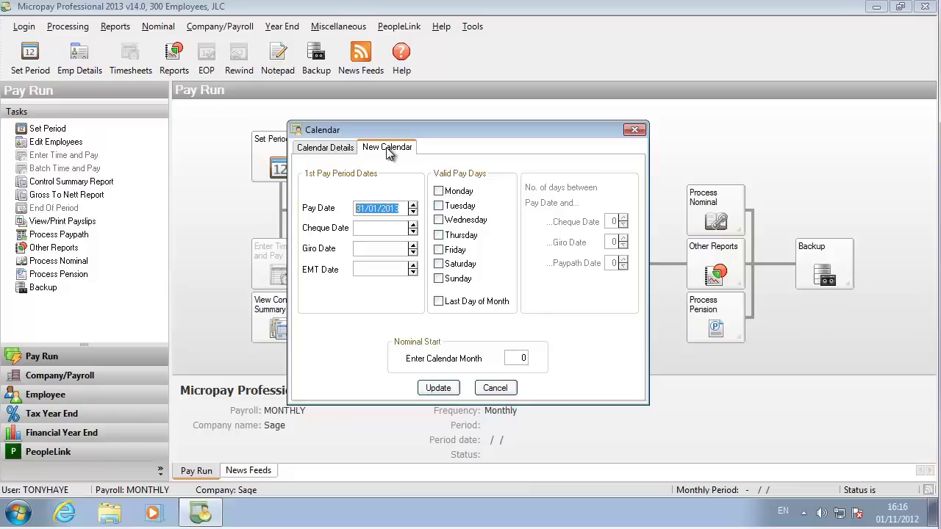
left_click(438, 191)
left_click(439, 206)
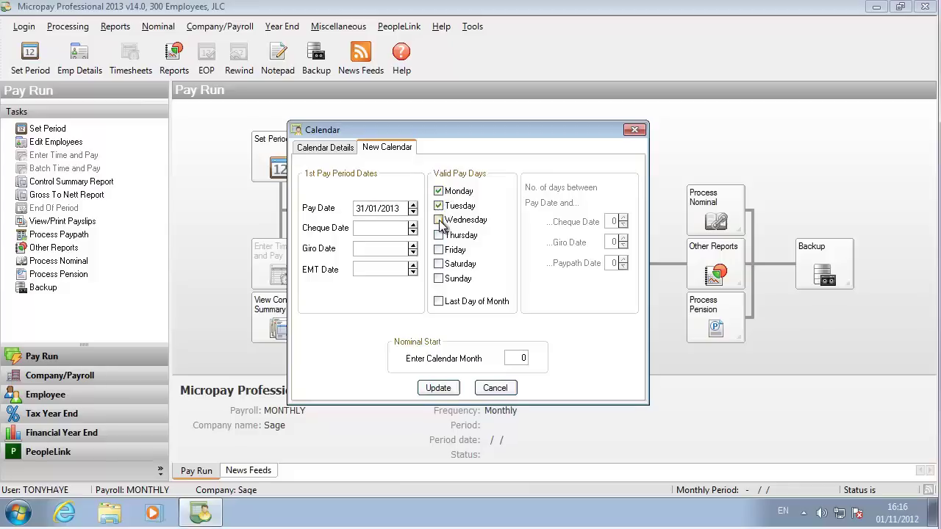
left_click(439, 221)
left_click(439, 236)
left_click(439, 250)
left_click(439, 390)
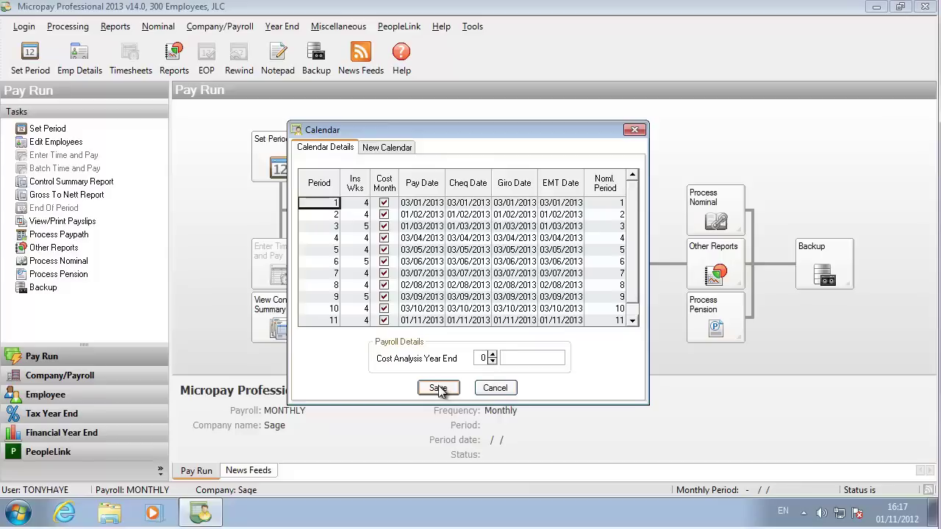
left_click(439, 390)
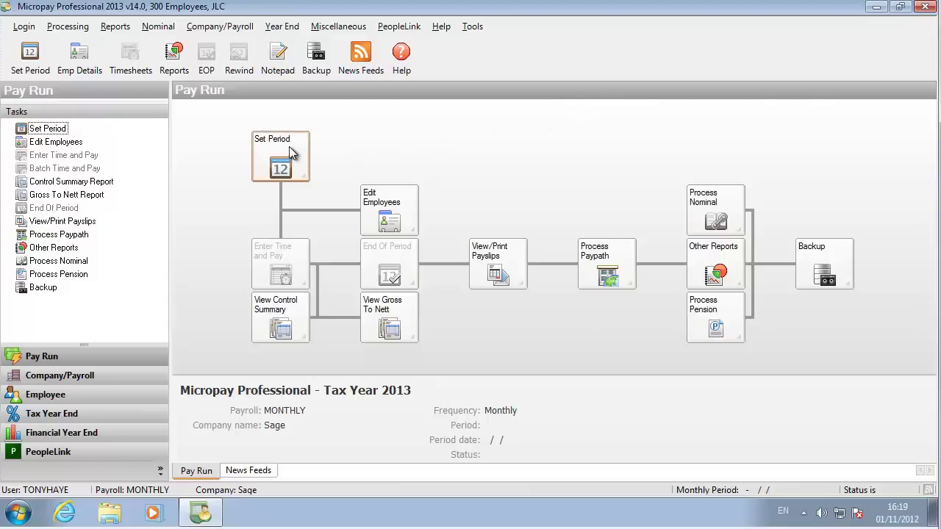
Set period 1 (03/01/2013) as the new period to process.
left_click(289, 154)
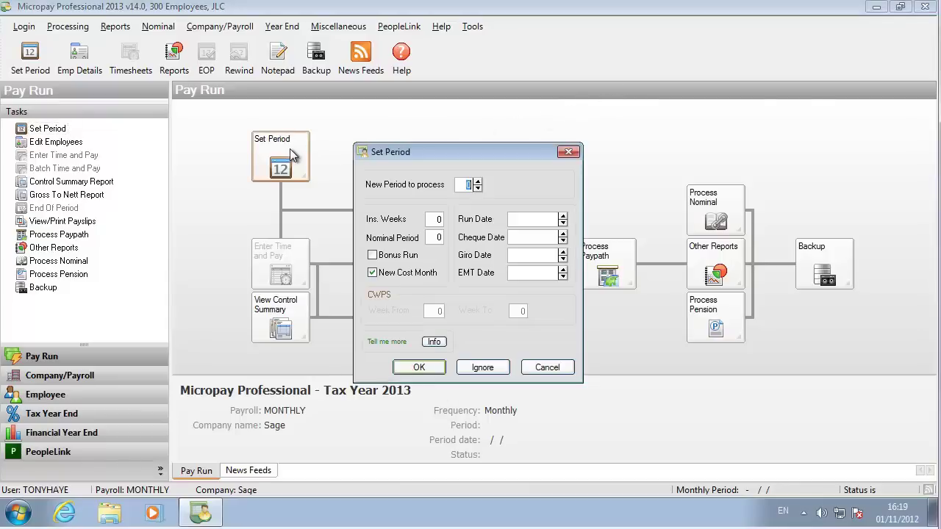
left_click(477, 182)
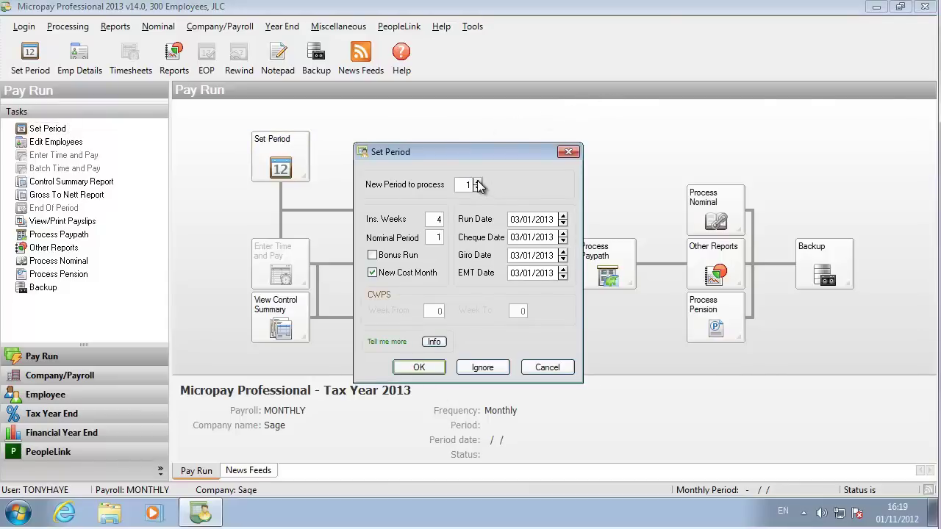
left_click(433, 371)
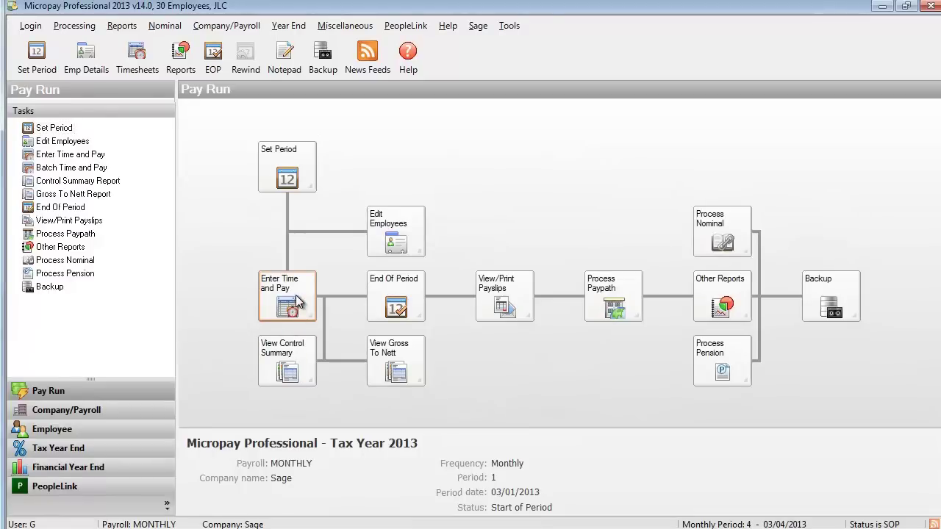
Enter batch timesheet salaries of 3000, 2378 and 4512 for the three employees.
left_click(297, 303)
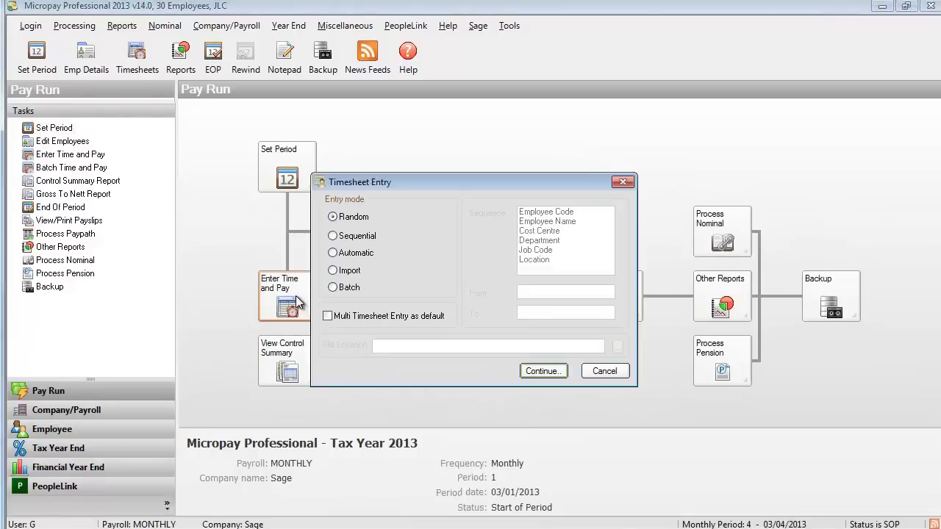
left_click(339, 288)
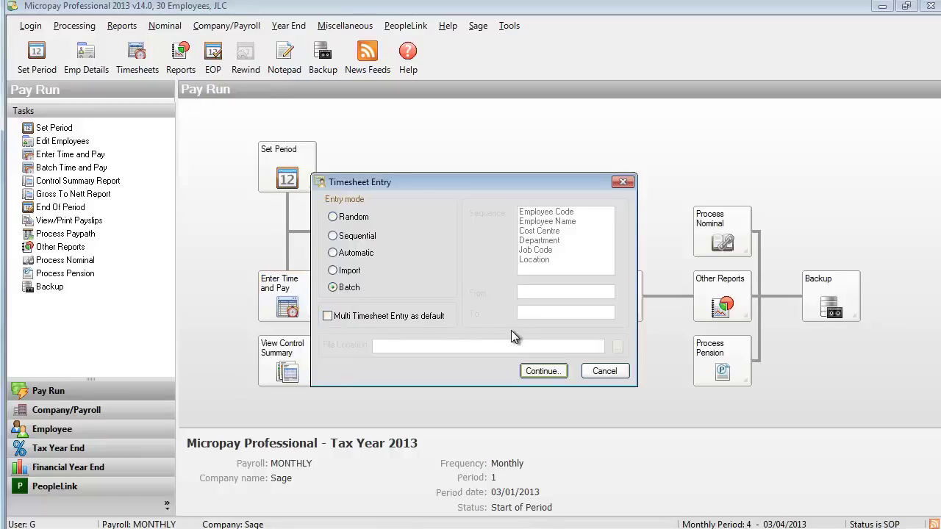
left_click(542, 370)
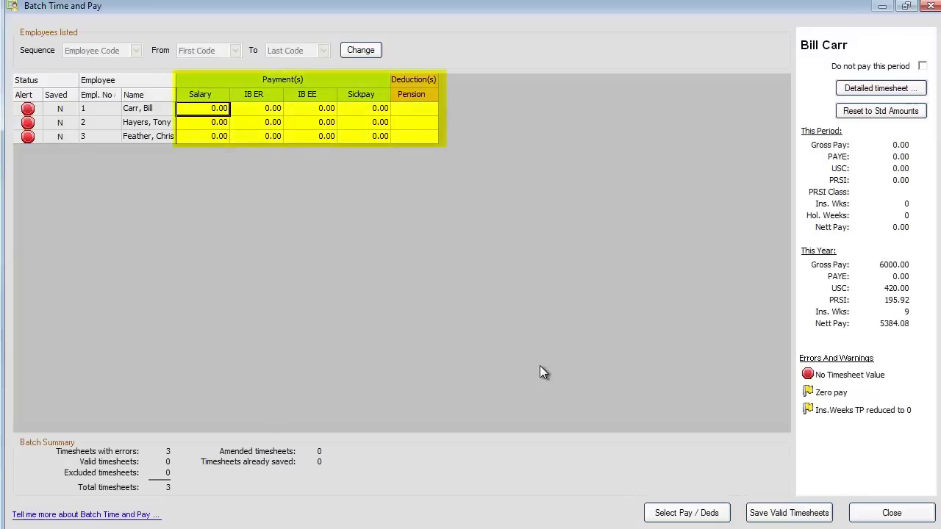
type("3000")
left_click(205, 123)
type("2378")
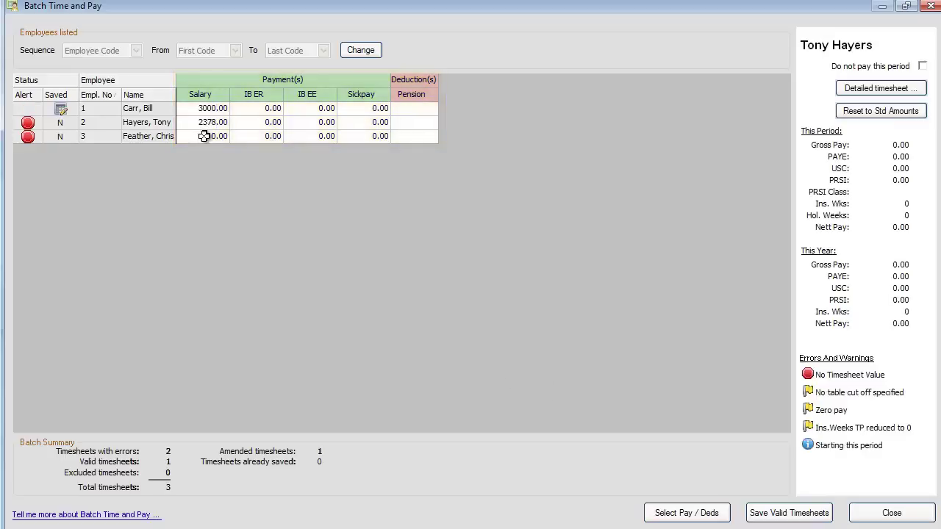
left_click(205, 137)
type("4512")
left_click(262, 139)
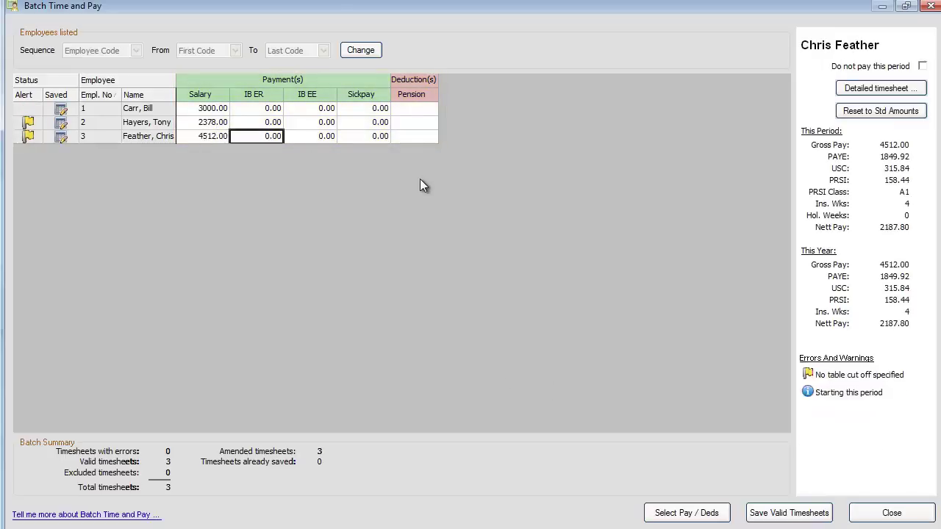
Save the valid timesheets and close the batch time and pay window.
left_click(767, 513)
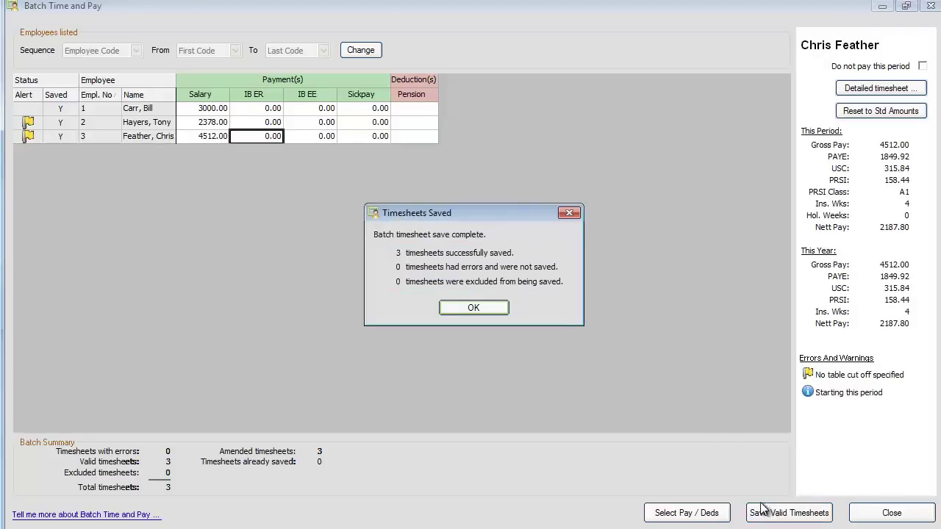
left_click(483, 308)
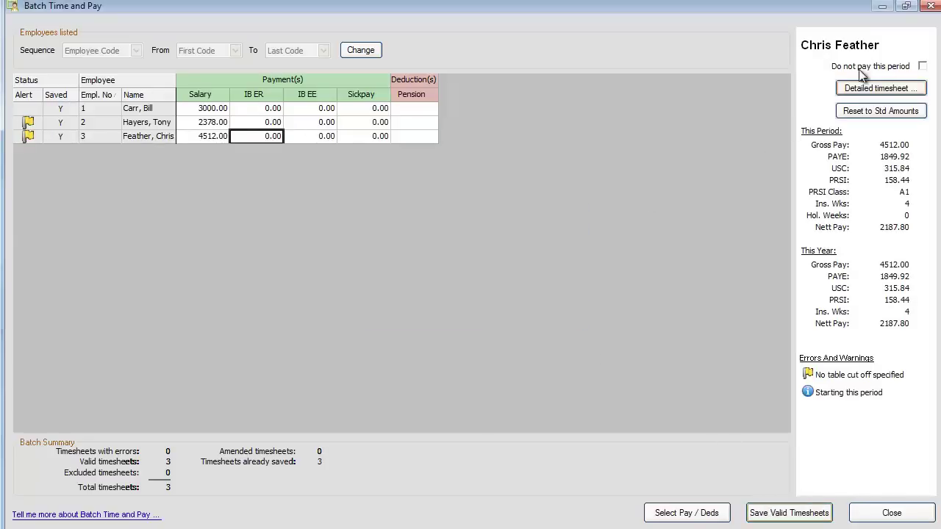
left_click(931, 7)
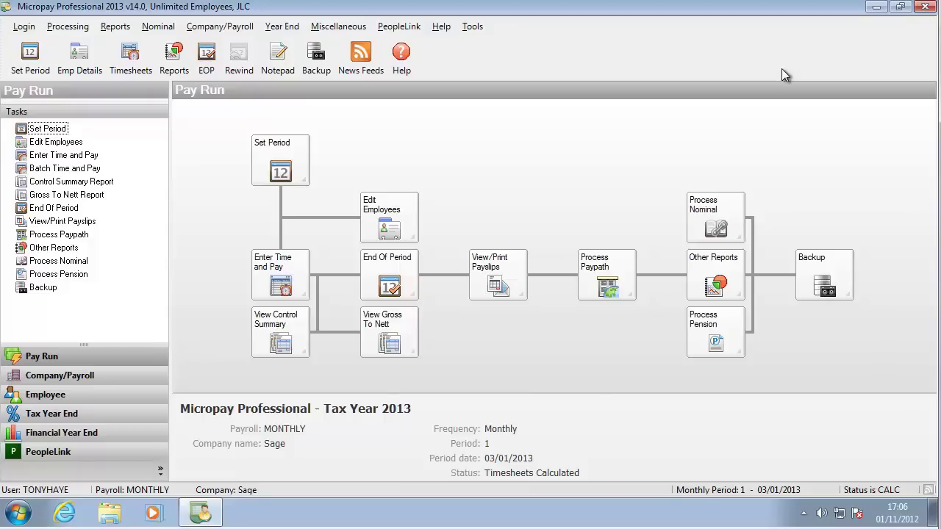
Post the period 1 results at End Of Period and preview the control summary report.
left_click(394, 283)
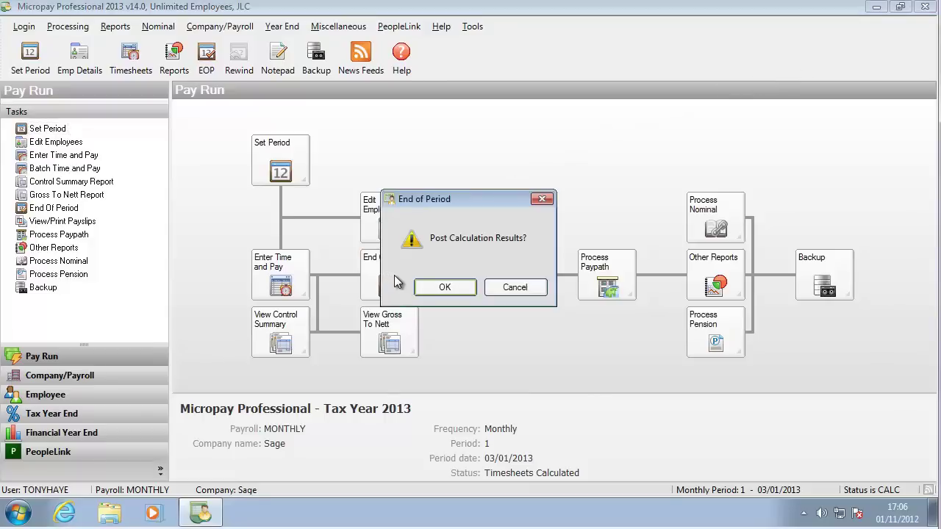
left_click(443, 289)
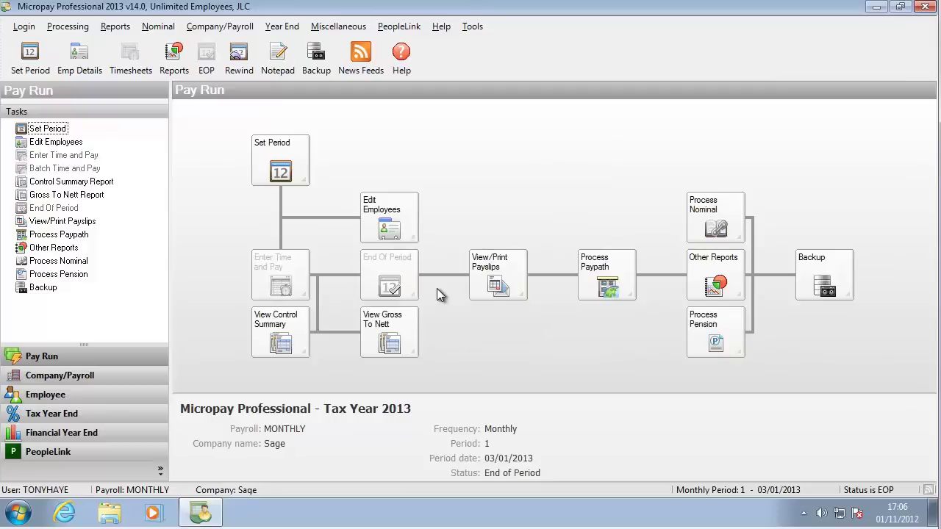
left_click(273, 329)
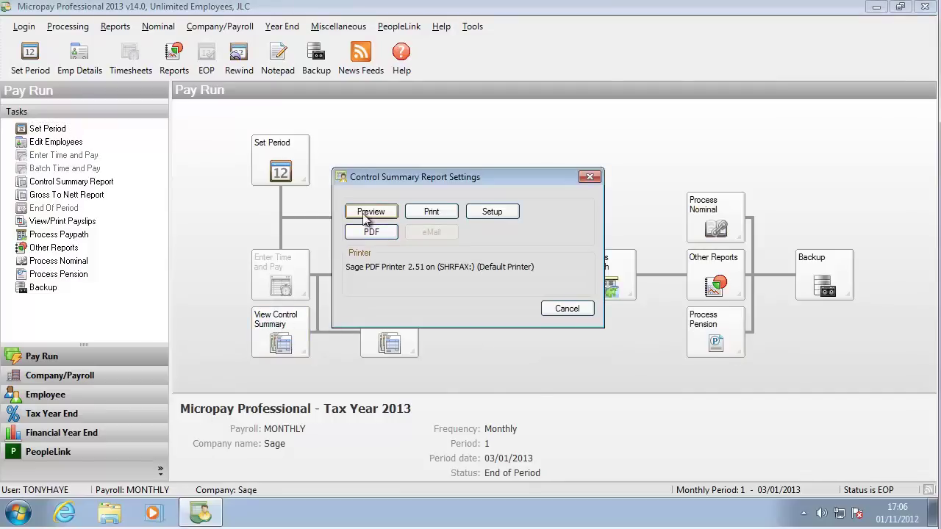
left_click(369, 212)
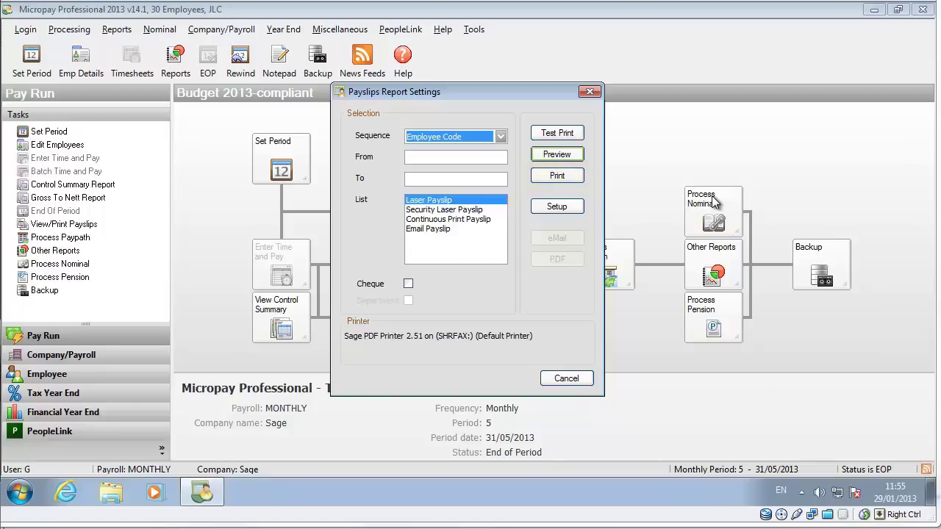
Email the payslips to employees using the Email Payslip layout.
left_click(473, 230)
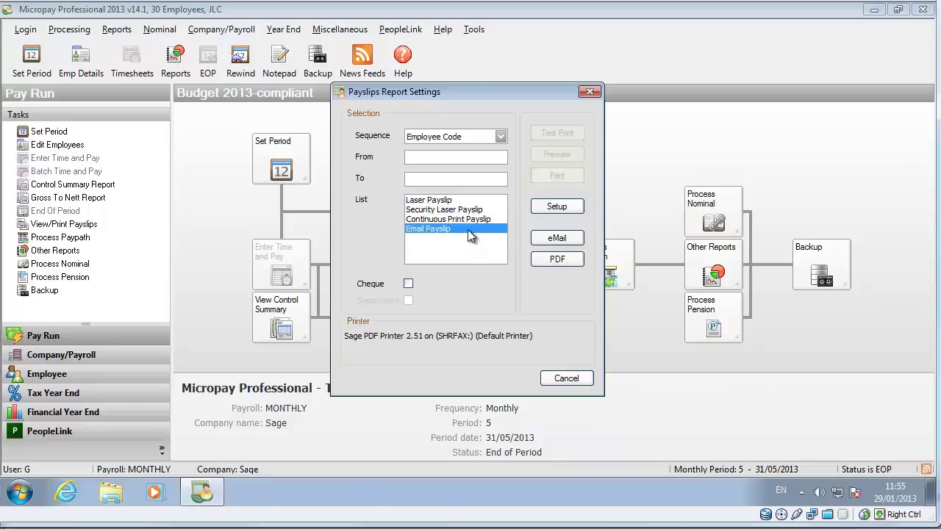
left_click(553, 239)
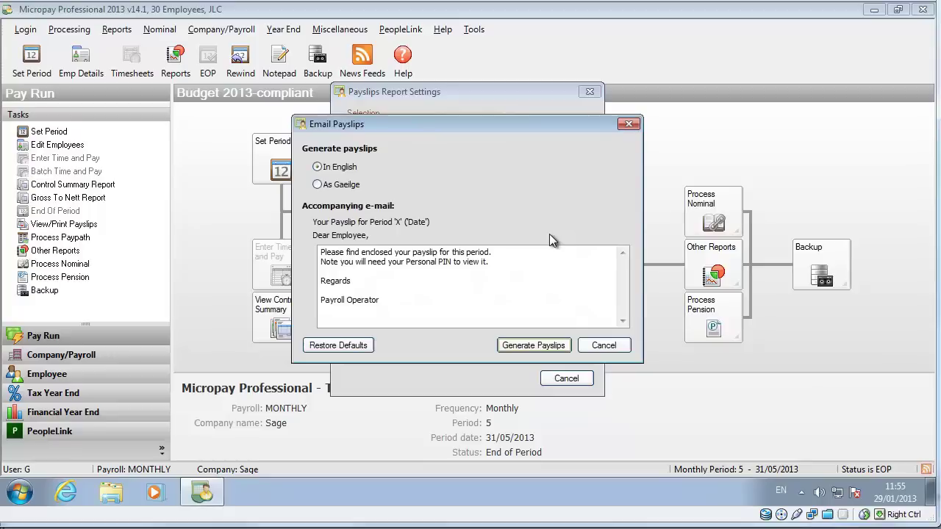
left_click(534, 345)
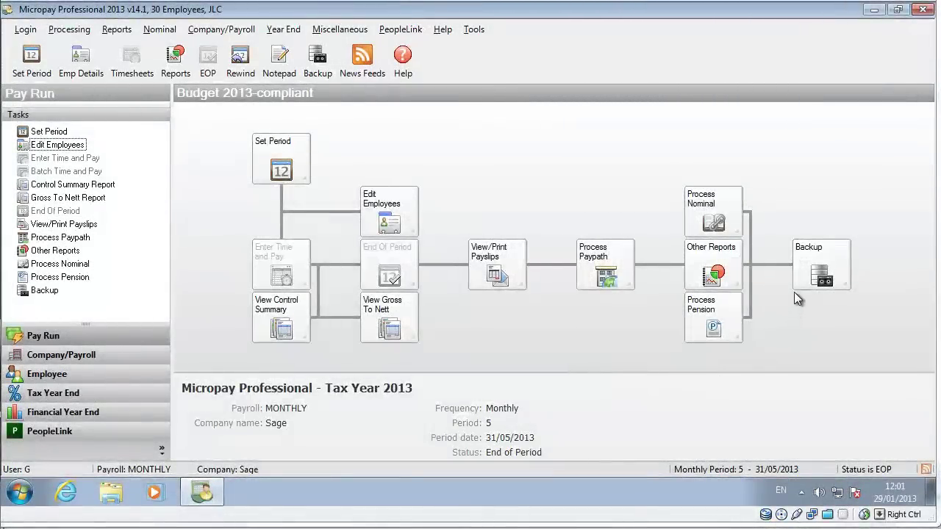
Back up the payroll data to the MICROPAY BACKUP folder.
left_click(795, 288)
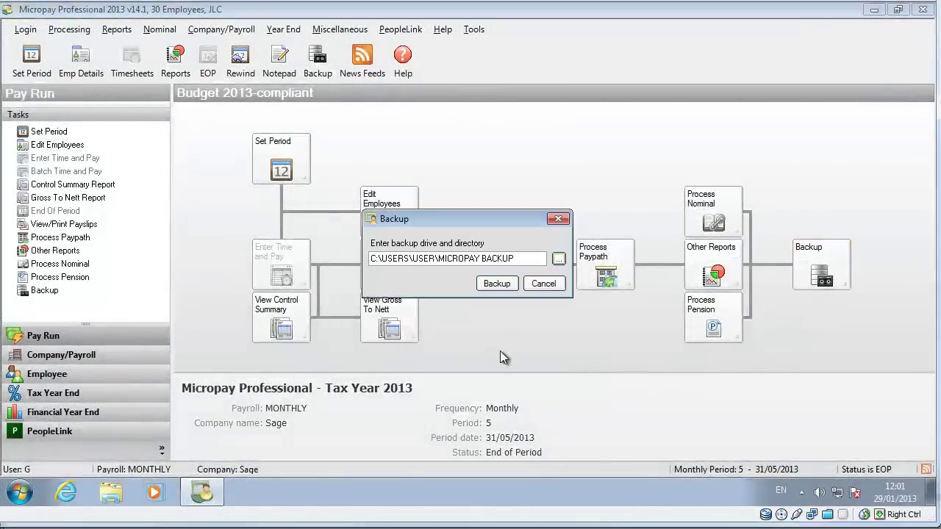
left_click(510, 285)
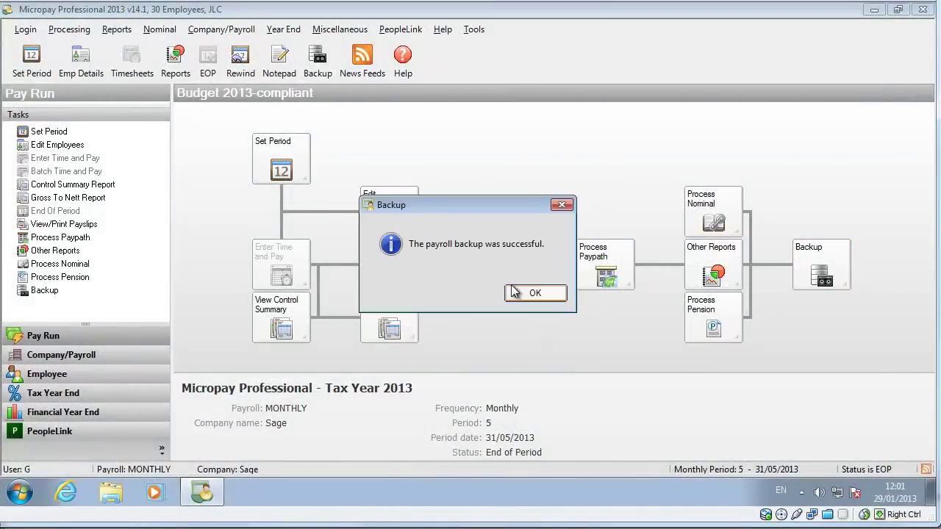
left_click(518, 294)
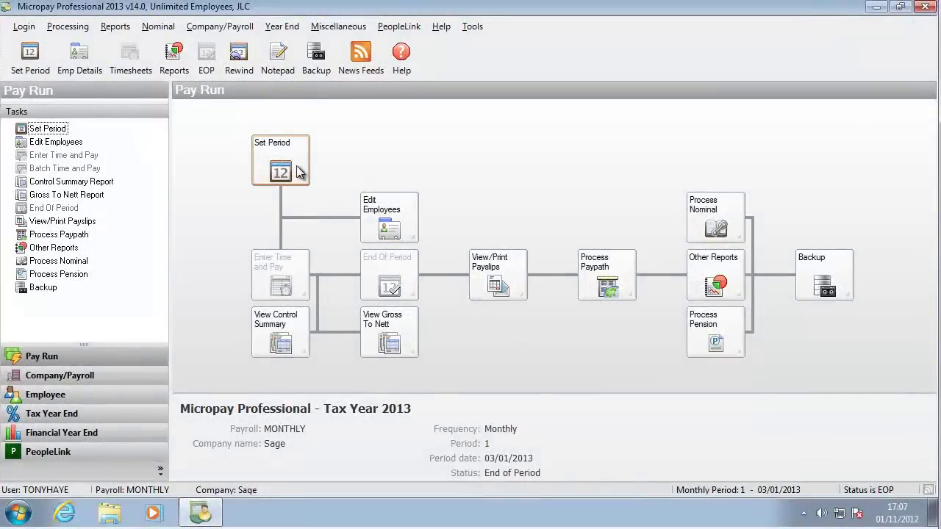
Set the new period to process to 2, dated 01/02/2013, and confirm.
left_click(300, 171)
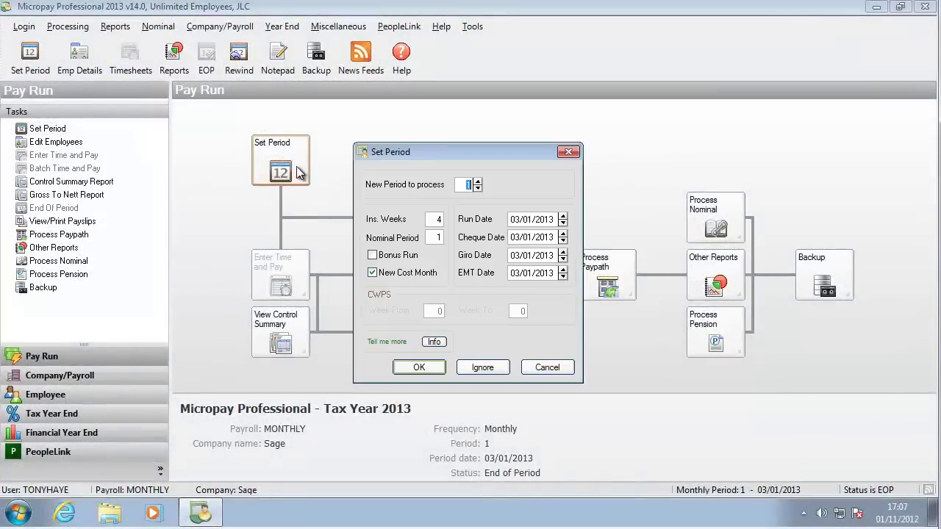
left_click(477, 181)
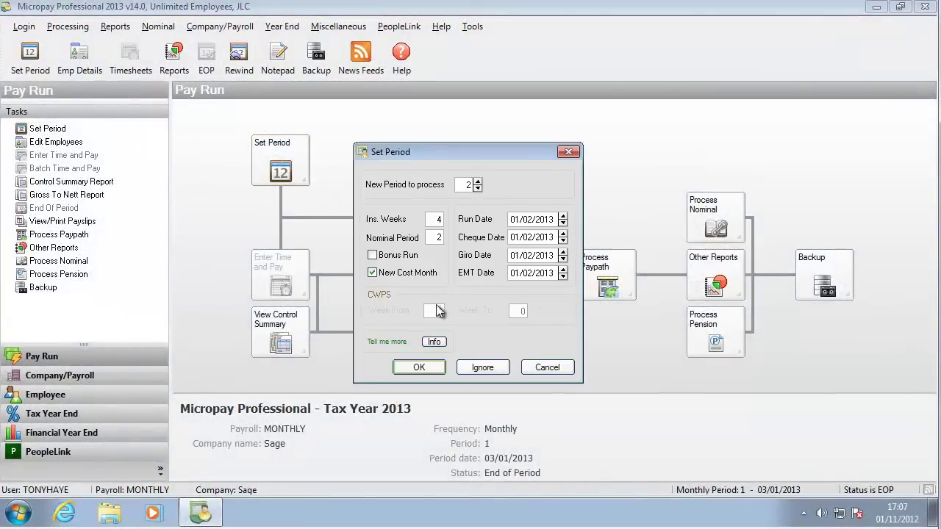
left_click(423, 366)
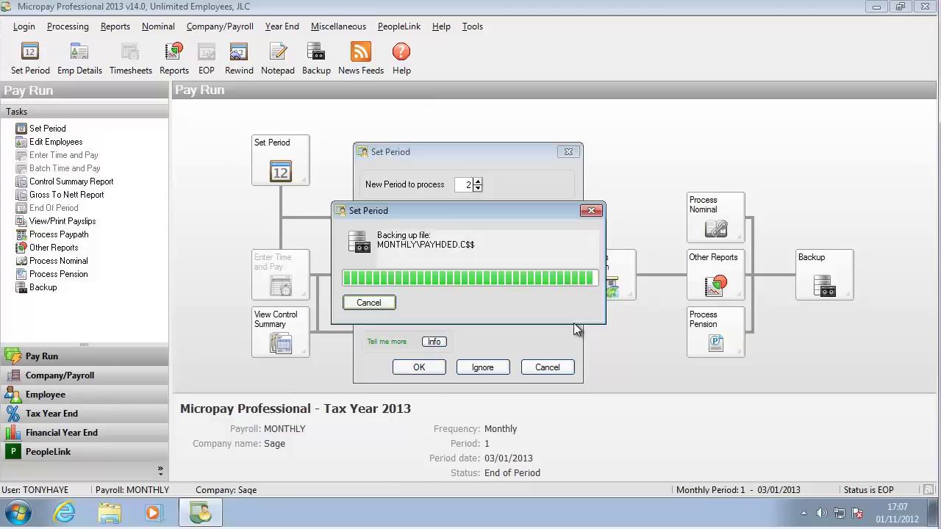